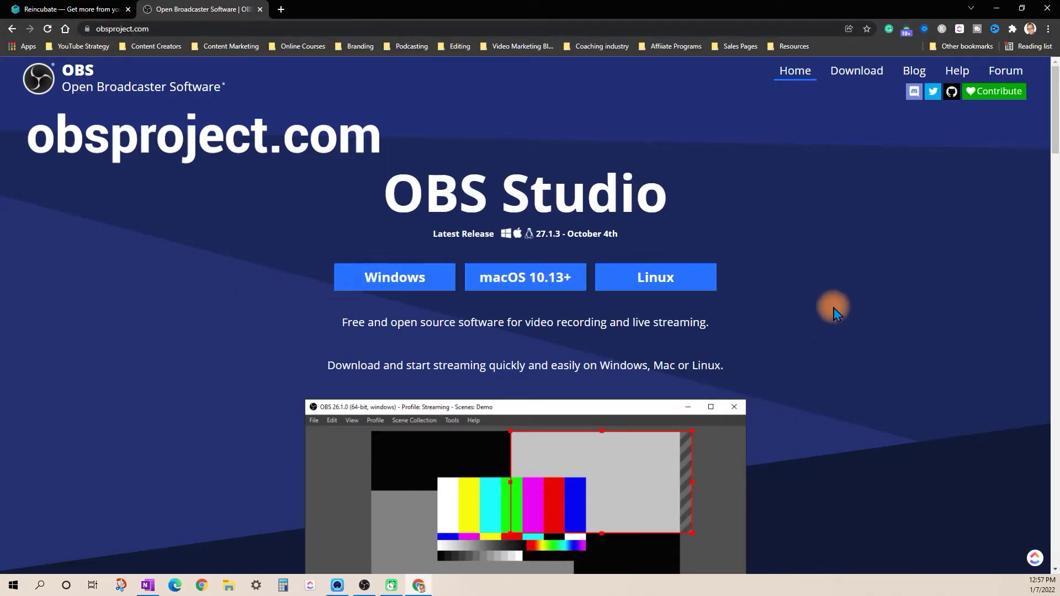
- Open the Camo app page on reincubate.com, then bring OBS Studio to the front
{"action": "scroll", "coordinate": [835, 312], "scroll_direction": "down", "scroll_amount": 14}
{"action": "scroll", "coordinate": [853, 343], "scroll_direction": "up", "scroll_amount": 14}
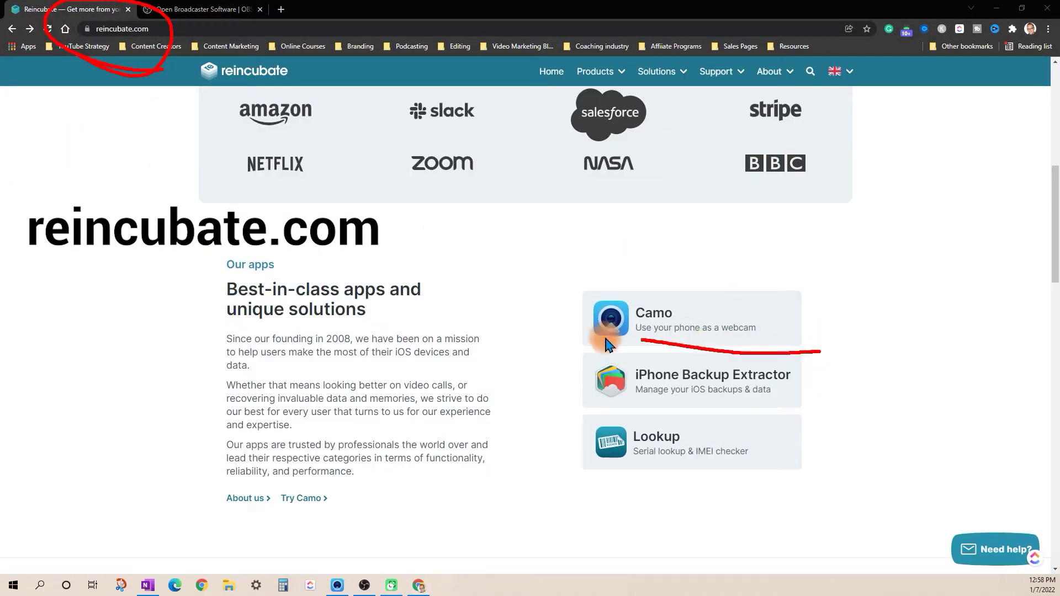
{"action": "left_click", "coordinate": [652, 319]}
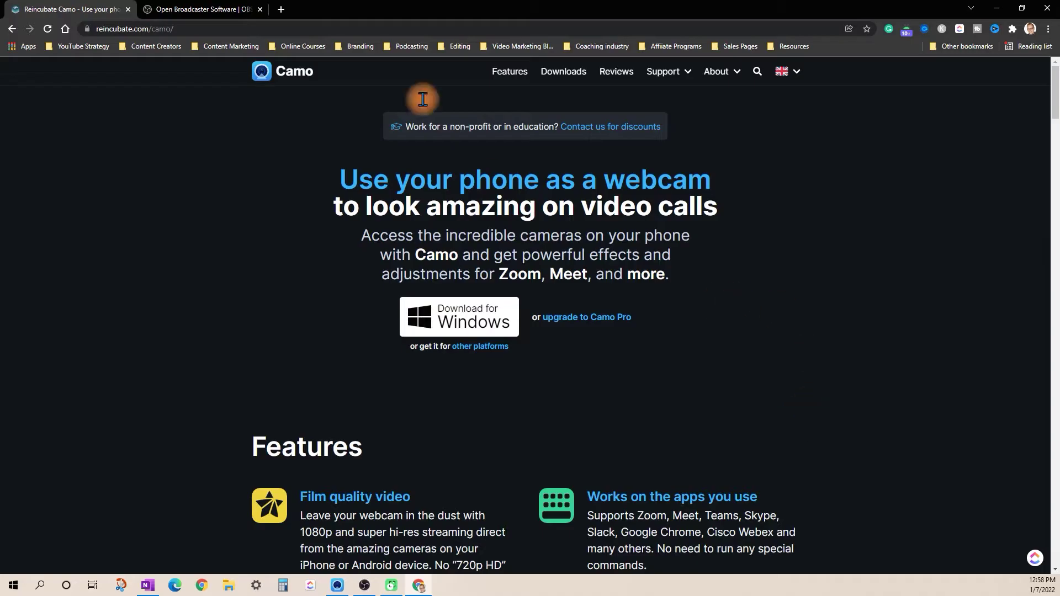
{"action": "left_click", "coordinate": [365, 586]}
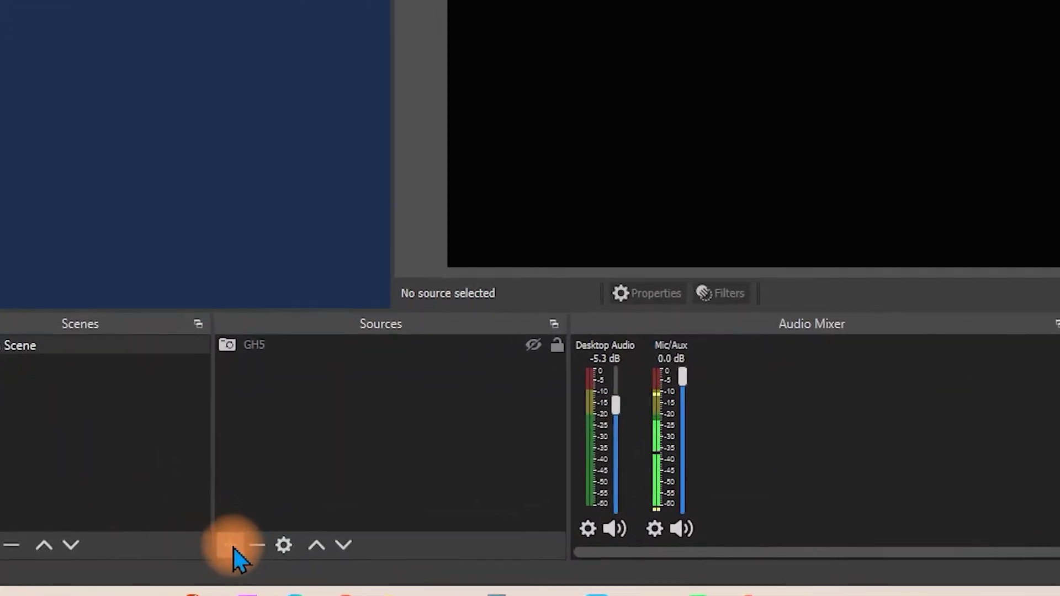
- Add a Video Capture Device source named 'Camo' from the Sources + menu
{"action": "left_click", "coordinate": [250, 543]}
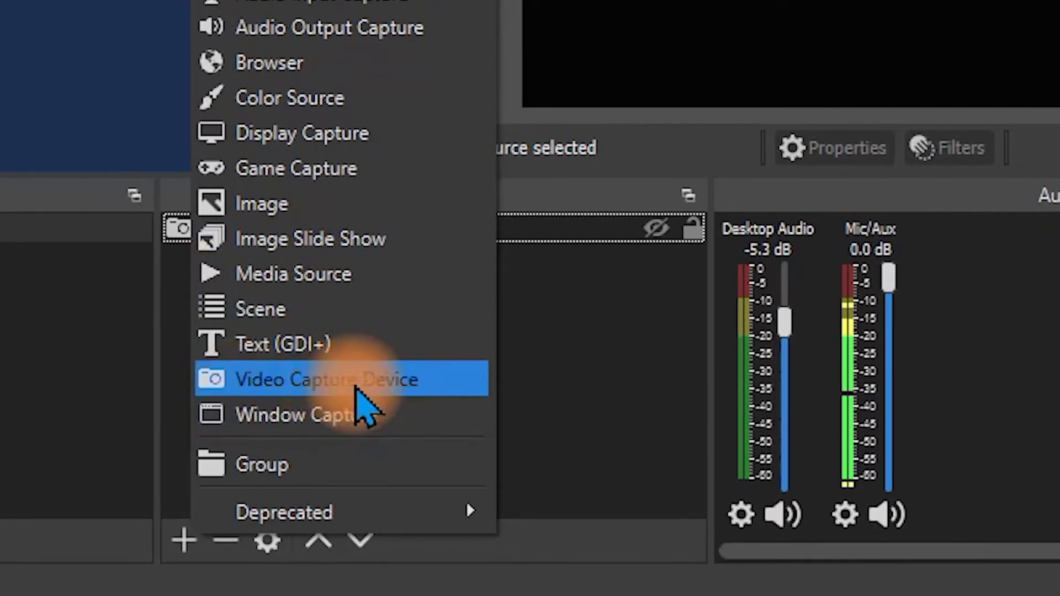
{"action": "left_click", "coordinate": [364, 380]}
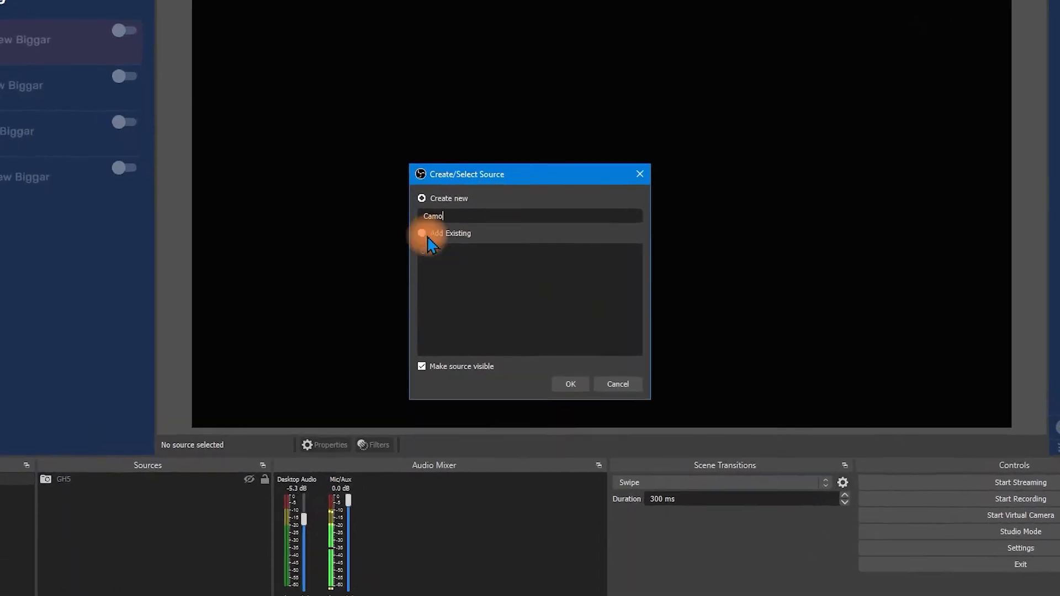
{"action": "left_click", "coordinate": [577, 416]}
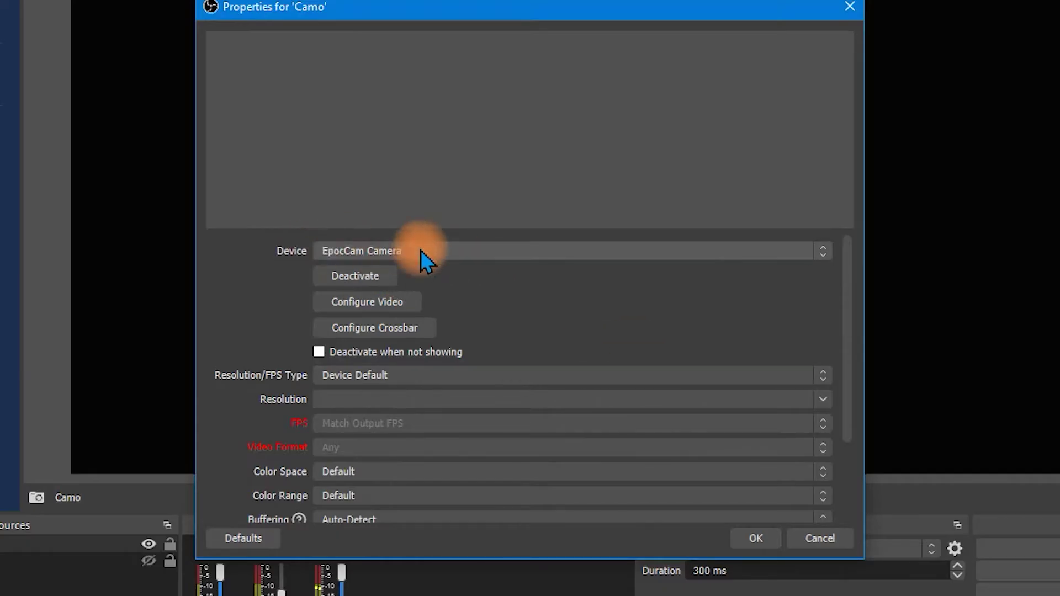
- Set the Camo source's Device to the Camo phone camera and confirm its properties
{"action": "left_click", "coordinate": [380, 254]}
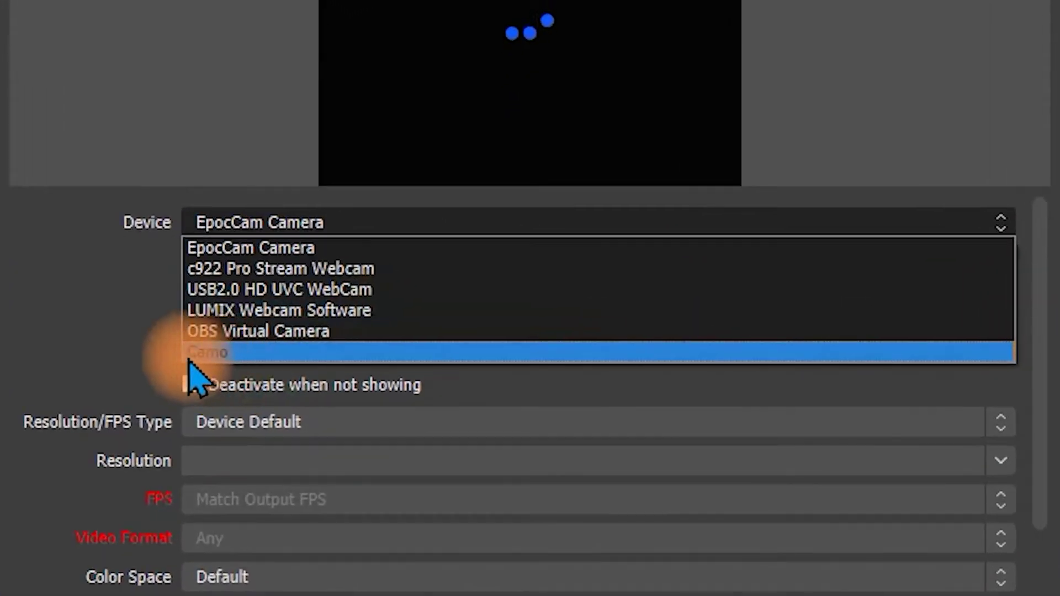
{"action": "left_click", "coordinate": [190, 356]}
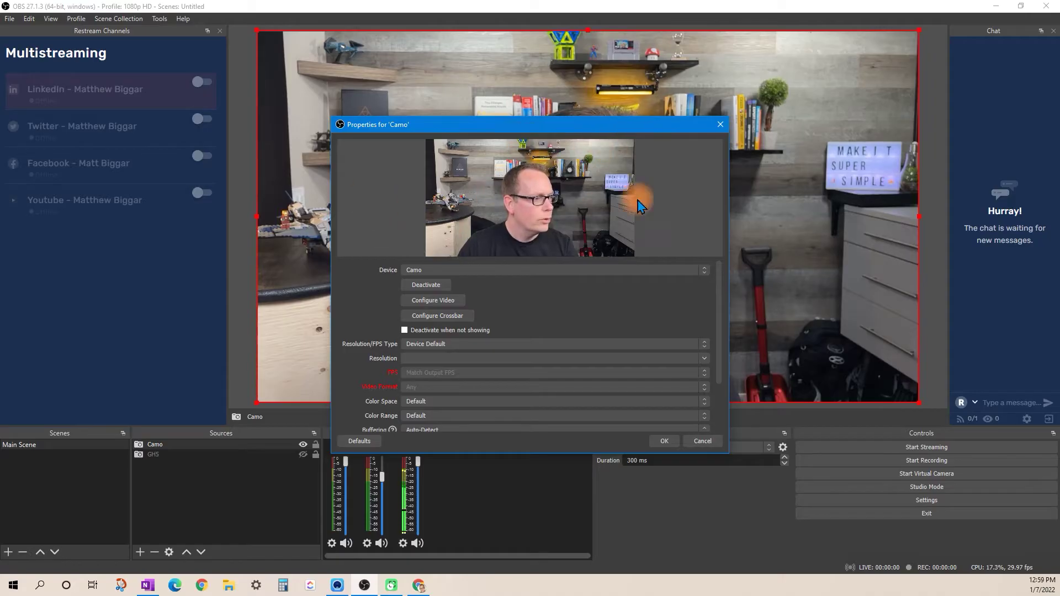
{"action": "scroll", "coordinate": [552, 359], "scroll_direction": "down", "scroll_amount": 2}
{"action": "left_click", "coordinate": [665, 441]}
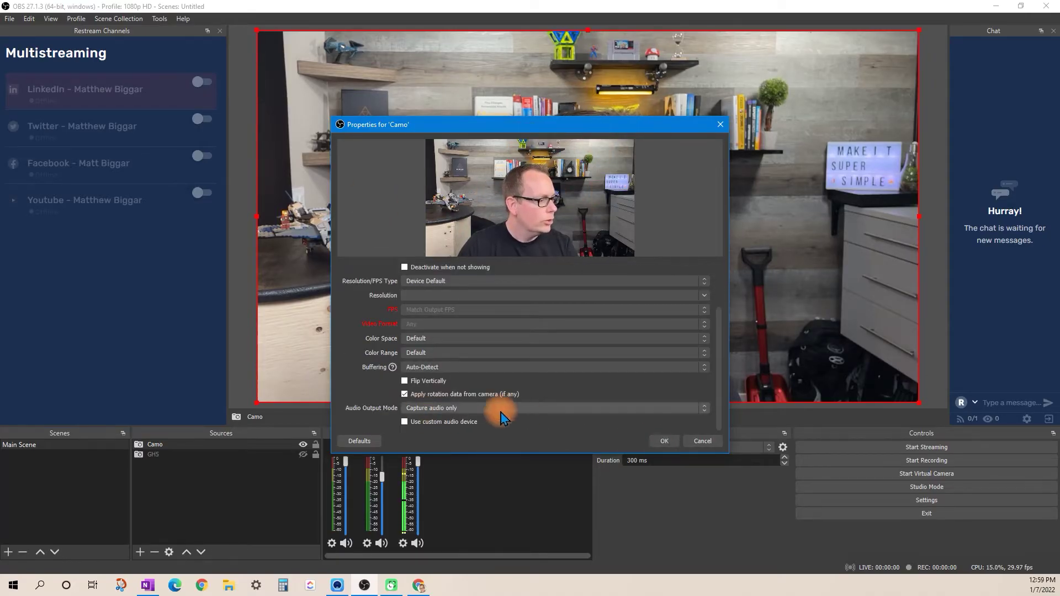
{"action": "scroll", "coordinate": [357, 405], "scroll_direction": "up", "scroll_amount": 2}
{"action": "scroll", "coordinate": [544, 386], "scroll_direction": "down", "scroll_amount": 2}
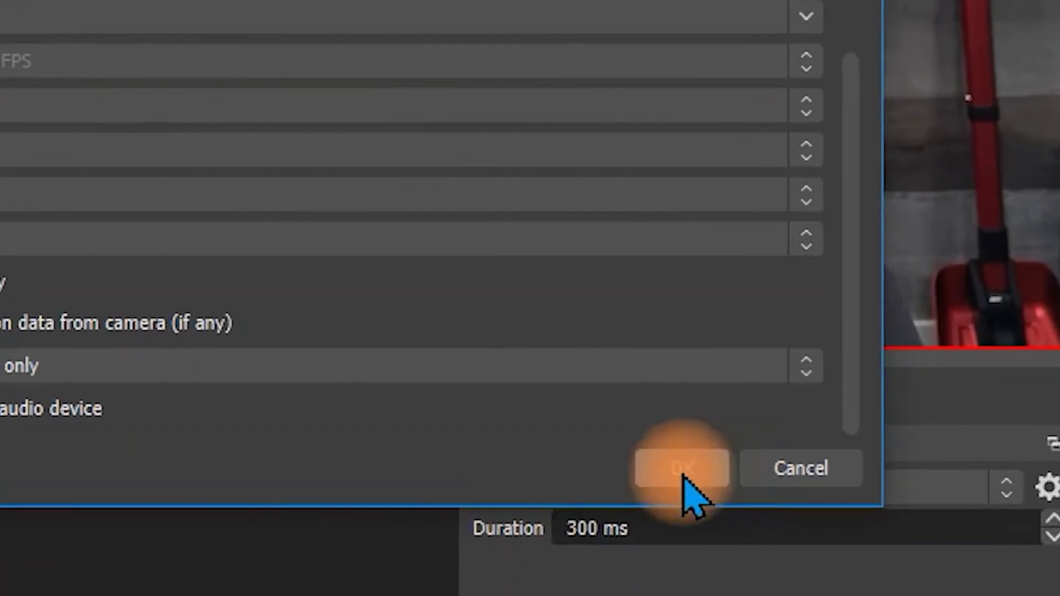
{"action": "left_click", "coordinate": [683, 469]}
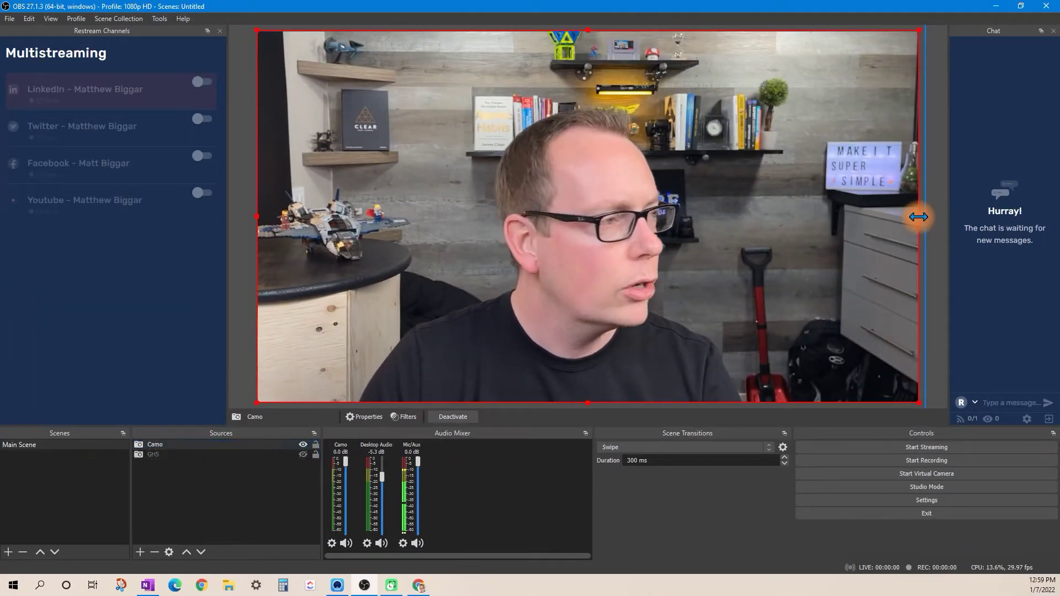
- Drag the Camo source's right edge inward so it sits as a small box top-left
{"action": "left_click_drag", "start_coordinate": [918, 217], "coordinate": [505, 196]}
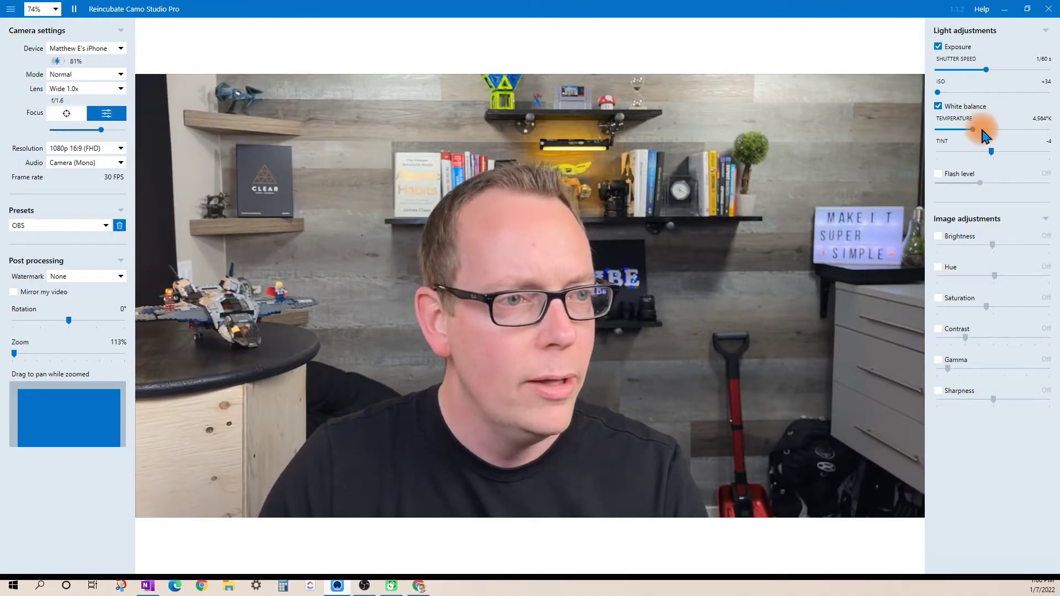
- In Camo Studio, set temperature to 4,934°K, zoom 144%, pan up-right, then check OBS
{"action": "mouse_move", "coordinate": [985, 133]}
{"action": "left_mouse_down"}
{"action": "mouse_move", "coordinate": [1012, 135]}
{"action": "mouse_move", "coordinate": [973, 135]}
{"action": "mouse_move", "coordinate": [986, 138]}
{"action": "left_mouse_up"}
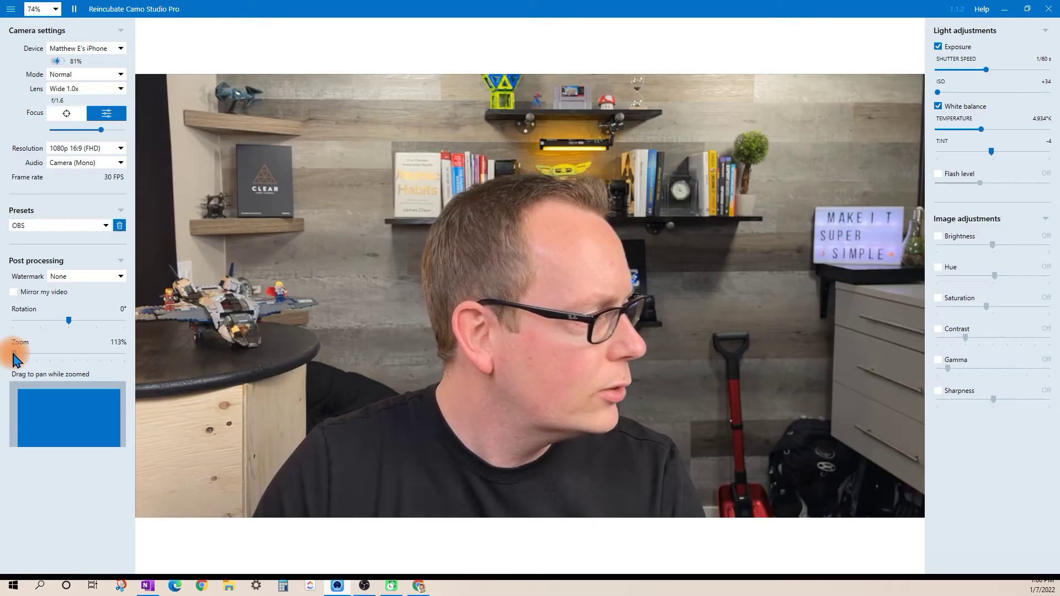
{"action": "left_click_drag", "start_coordinate": [15, 356], "coordinate": [17, 354]}
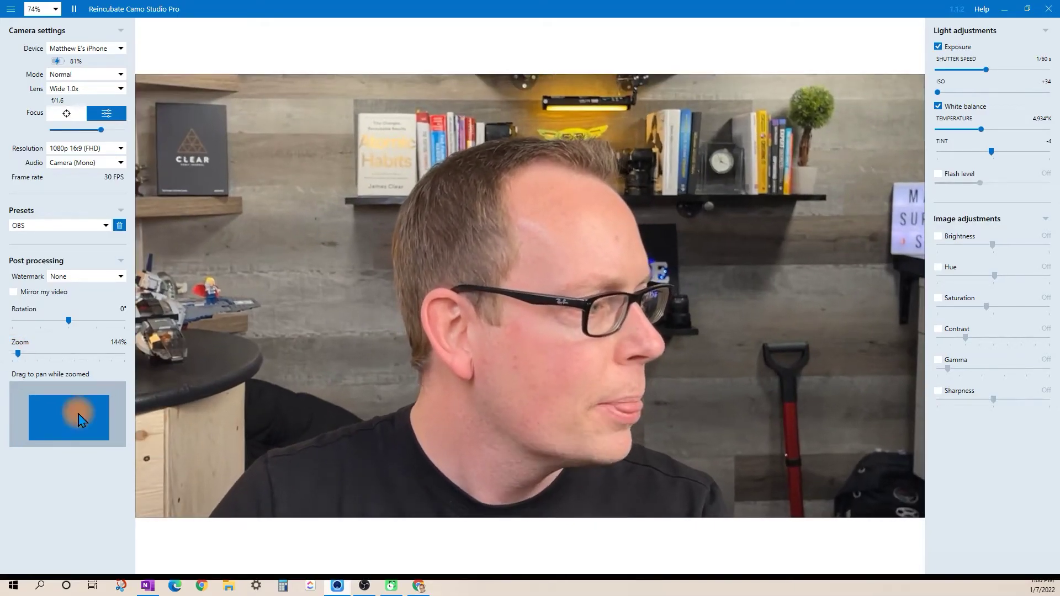
{"action": "left_click_drag", "start_coordinate": [82, 420], "coordinate": [88, 411]}
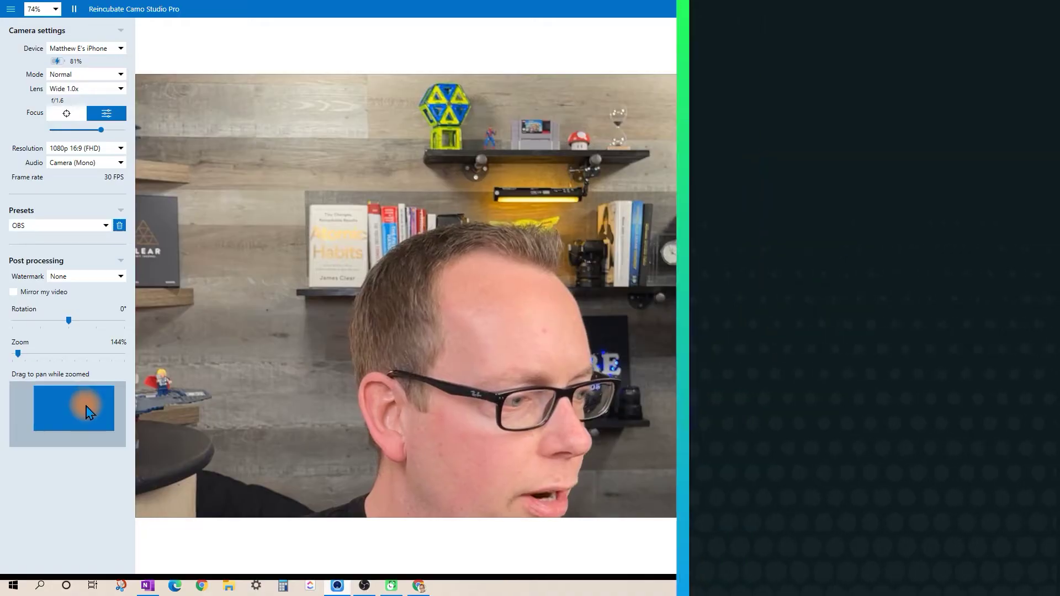
{"action": "left_click", "coordinate": [364, 585]}
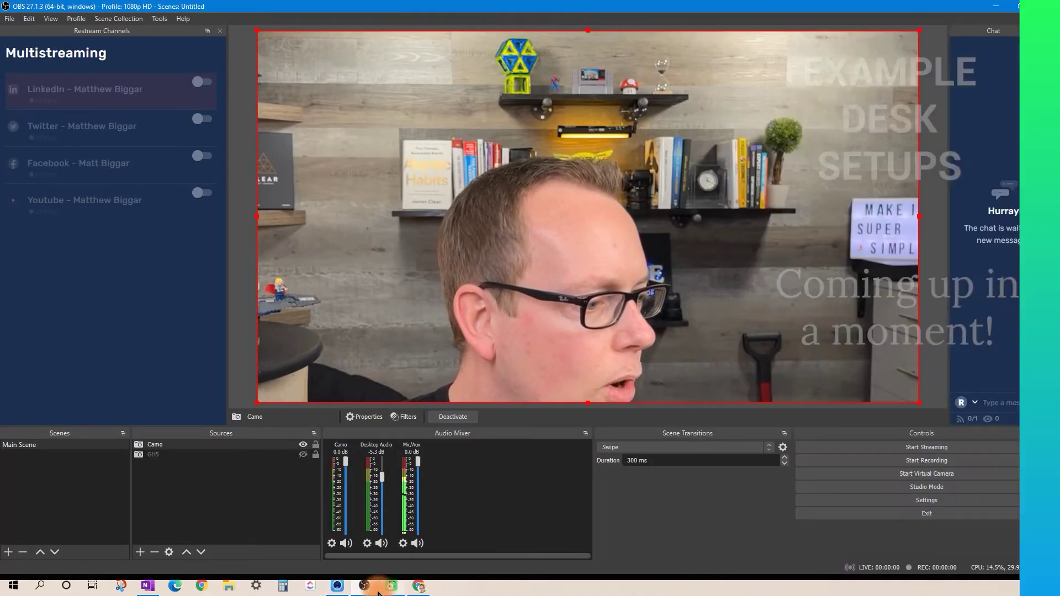
- Back in Camo Studio, try 173% zoom and keep the 1080p resolution
{"action": "left_click", "coordinate": [345, 586]}
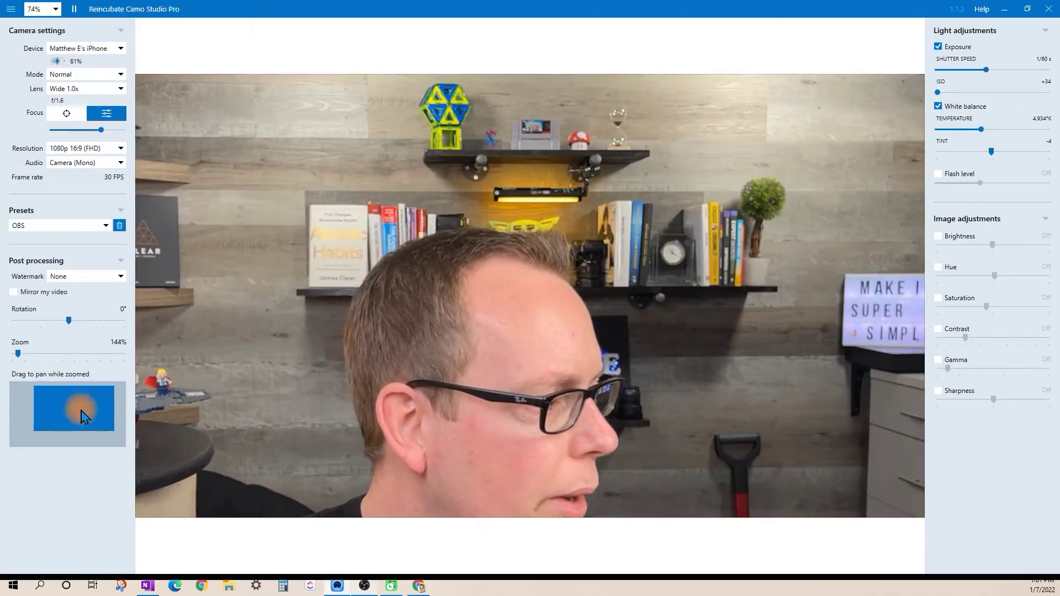
{"action": "left_click_drag", "start_coordinate": [20, 359], "coordinate": [12, 359]}
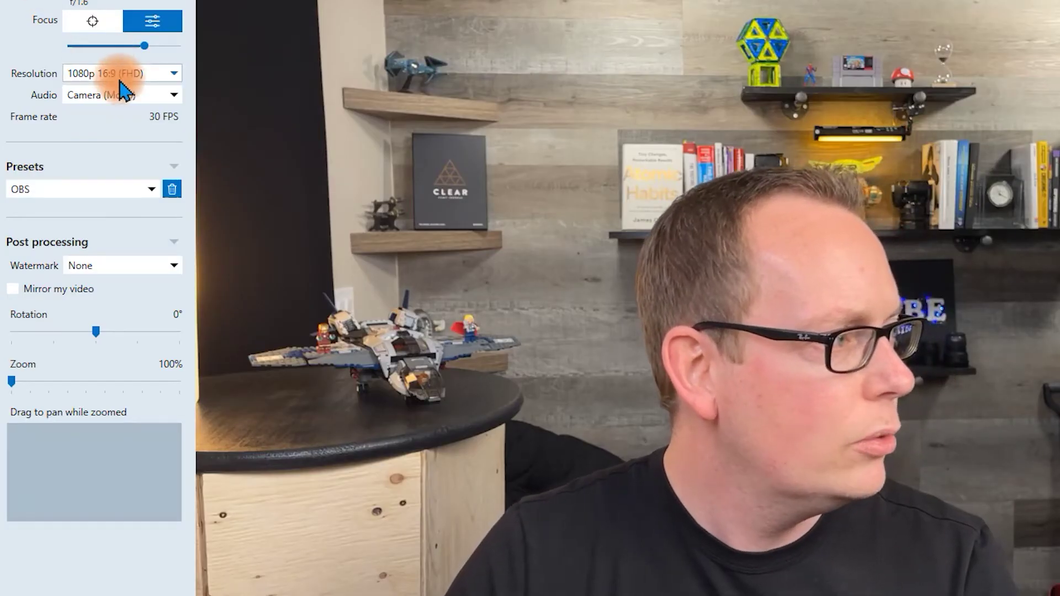
{"action": "left_click", "coordinate": [97, 78]}
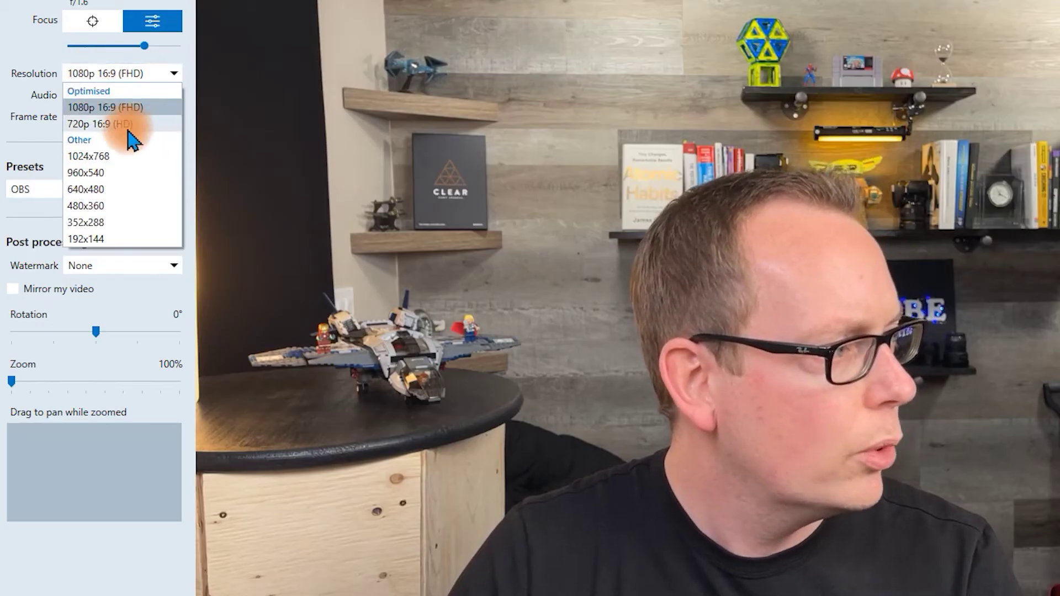
{"action": "left_click", "coordinate": [19, 28]}
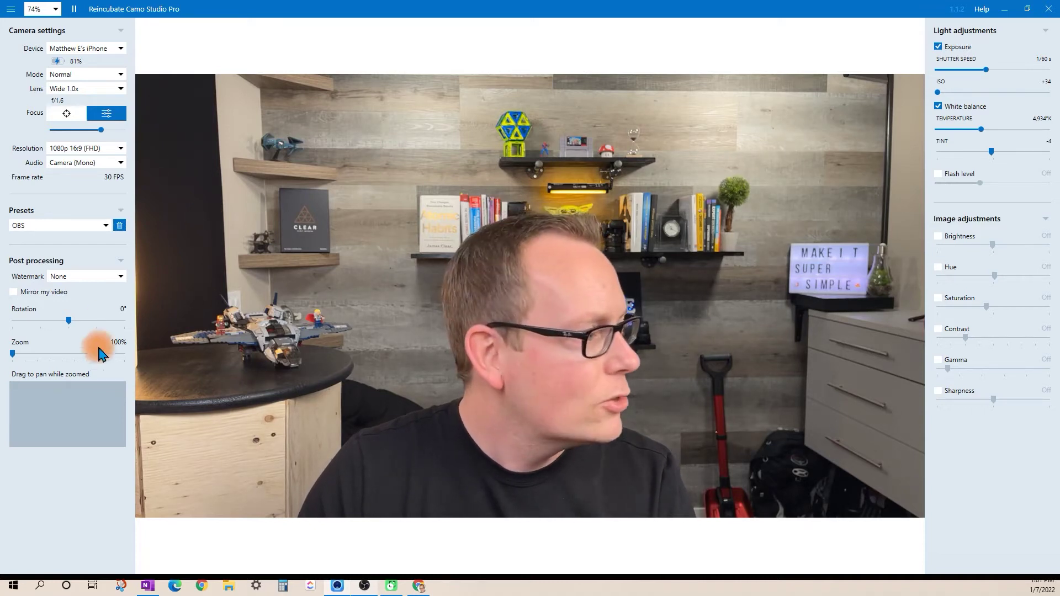
- Set zoom to 113%, pan the framing right and up, then minimize Camo Studio
{"action": "left_click_drag", "start_coordinate": [13, 362], "coordinate": [16, 364]}
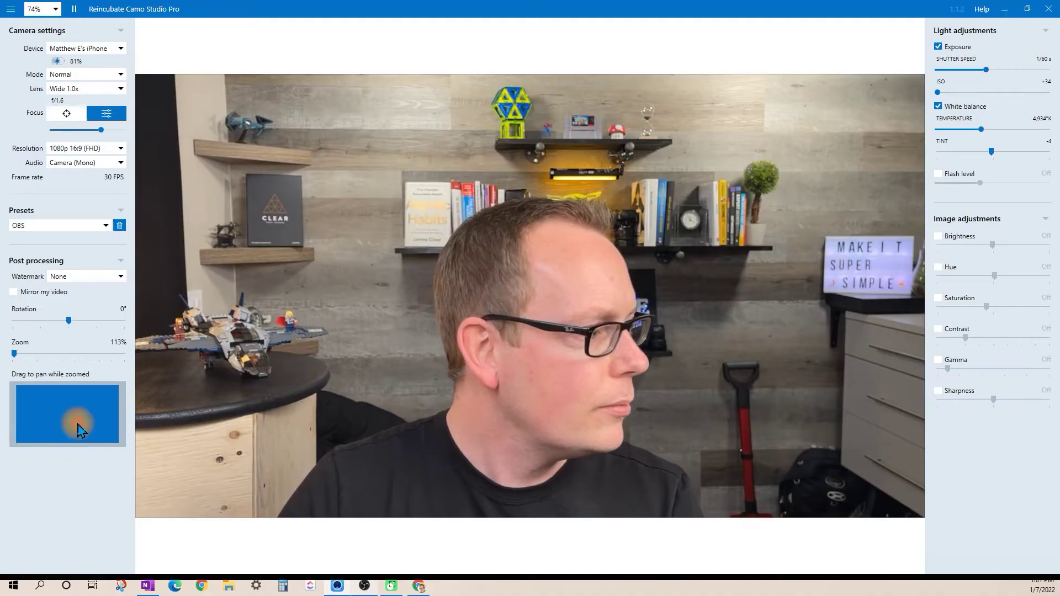
{"action": "left_click_drag", "start_coordinate": [80, 430], "coordinate": [84, 430]}
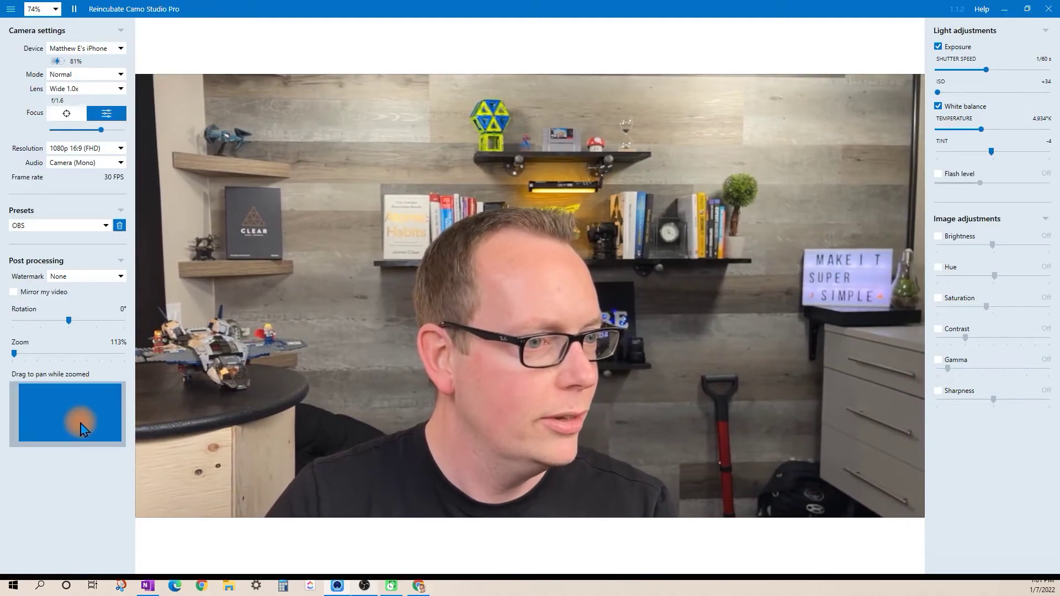
{"action": "left_click_drag", "start_coordinate": [80, 428], "coordinate": [81, 430]}
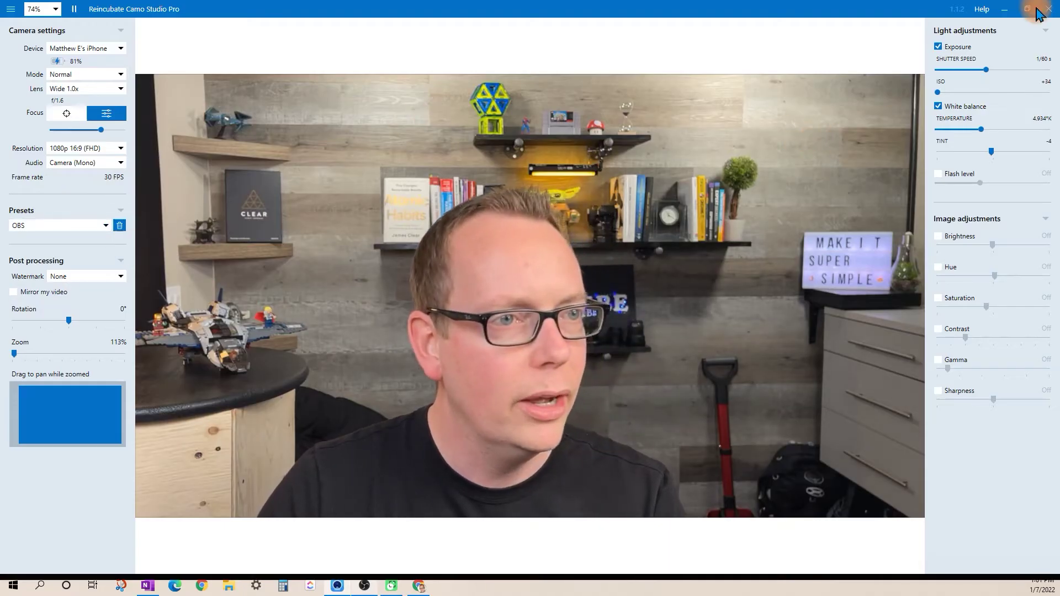
{"action": "left_click", "coordinate": [1004, 11]}
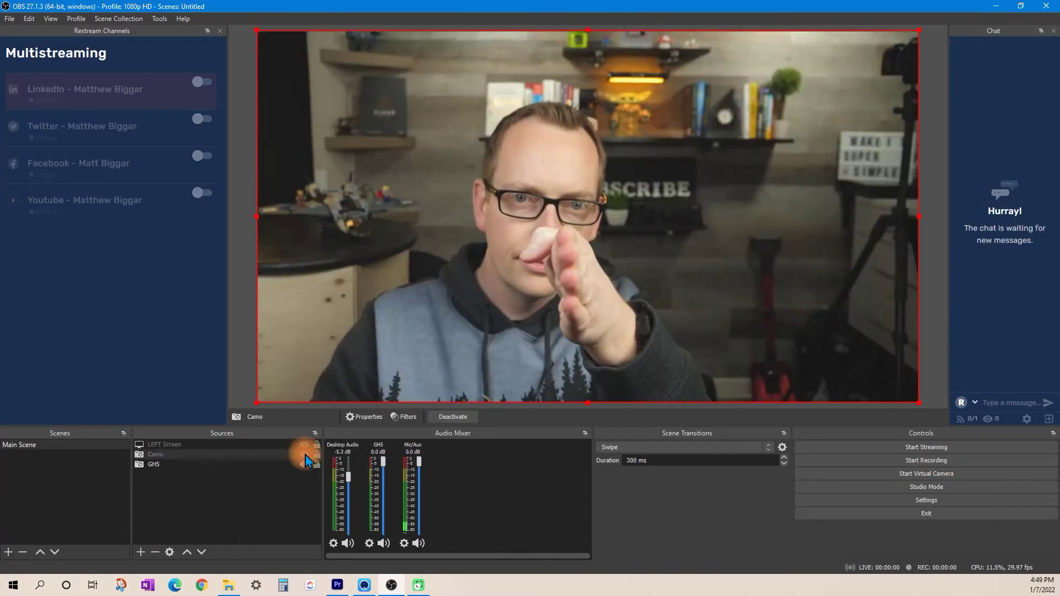
- Turn on Camo's visibility in the Sources dock so its feed fills the preview
{"action": "left_click", "coordinate": [306, 456]}
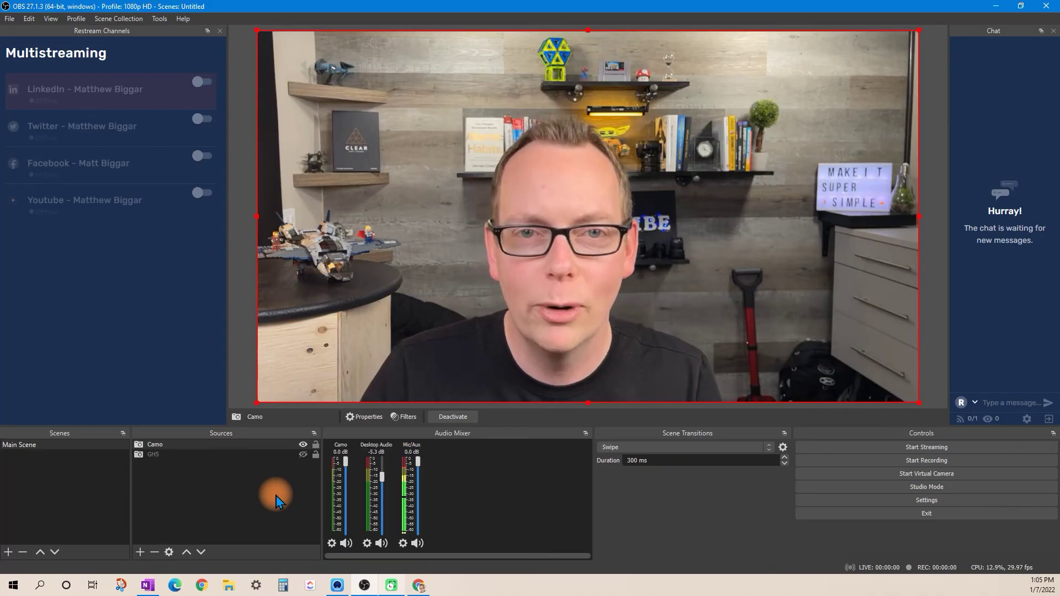
- Hide the Camo source and show the GH5 source to compare the feeds
{"action": "left_click", "coordinate": [303, 445]}
{"action": "left_click", "coordinate": [303, 454]}
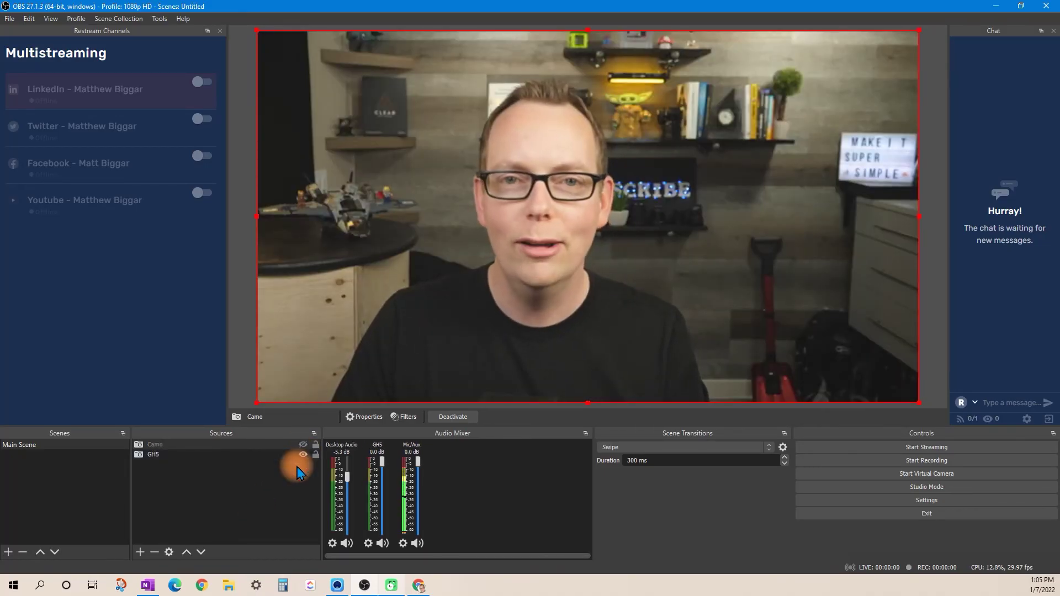